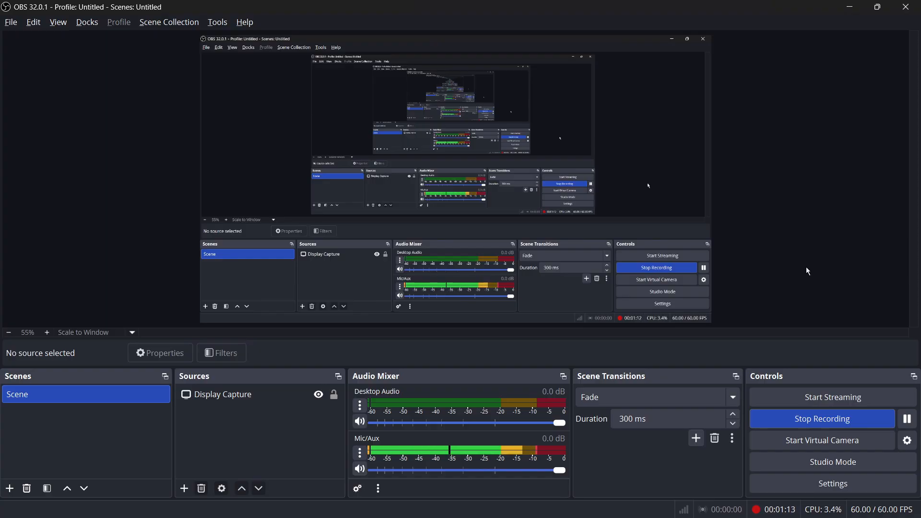
Switch to the n8n workflow in the browser and add a manual trigger as its first step
{"action": "key", "text": "alt+Tab"}
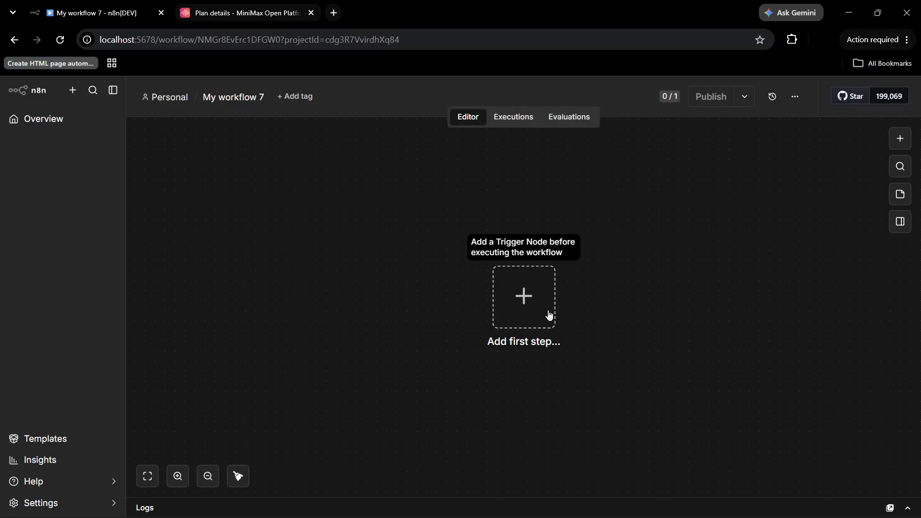
{"action": "left_click", "coordinate": [523, 326]}
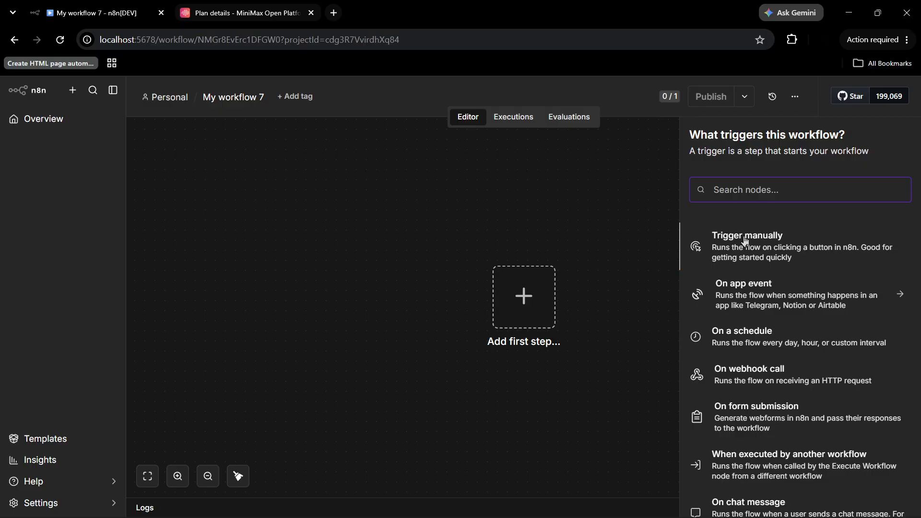
{"action": "left_click", "coordinate": [736, 252]}
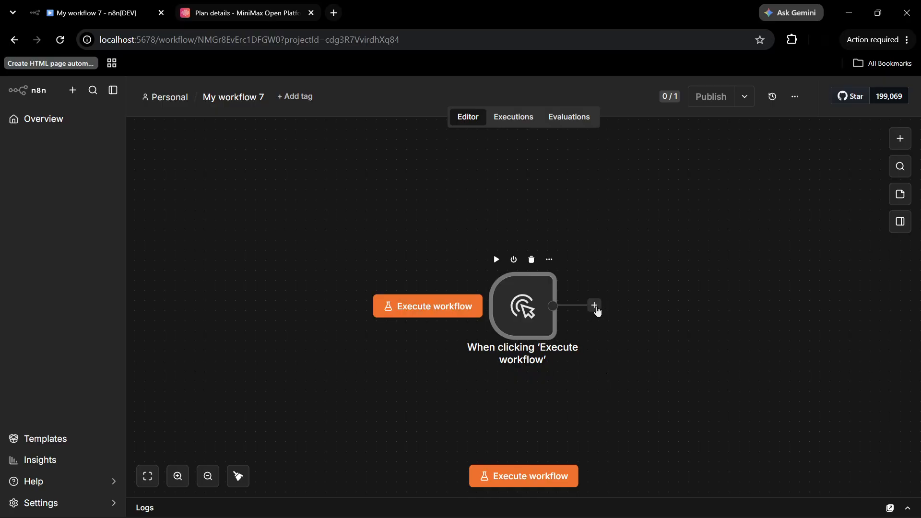
Add the MiniMax "Message a model" AI action after the manual trigger
{"action": "left_click", "coordinate": [600, 308]}
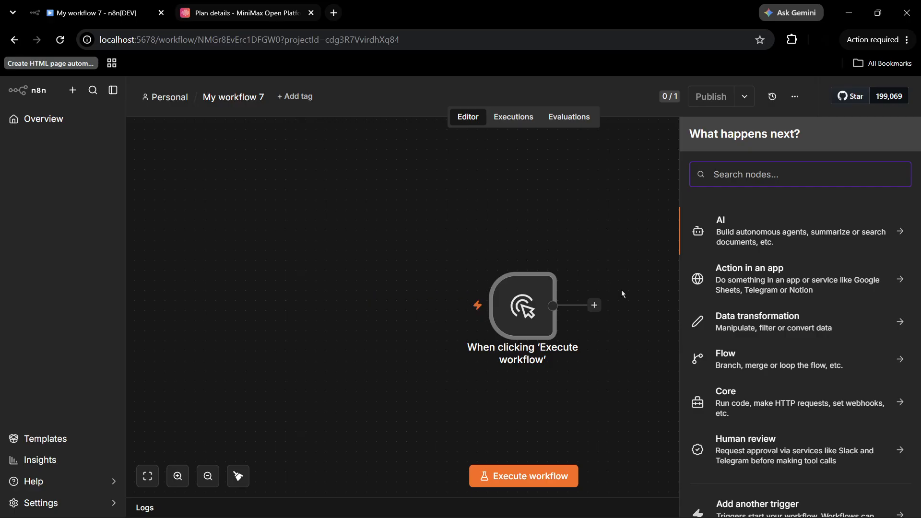
{"action": "left_click", "coordinate": [733, 235]}
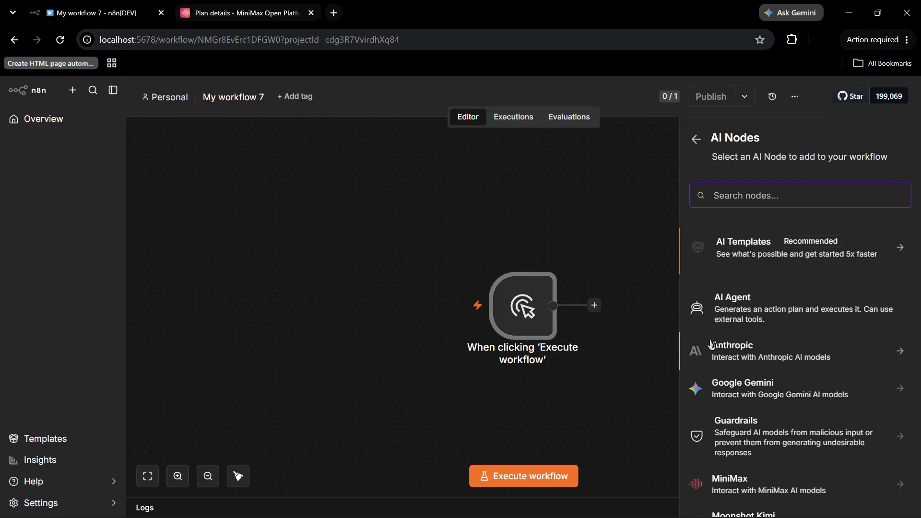
{"action": "scroll", "coordinate": [711, 350], "scroll_direction": "down", "scroll_amount": 2}
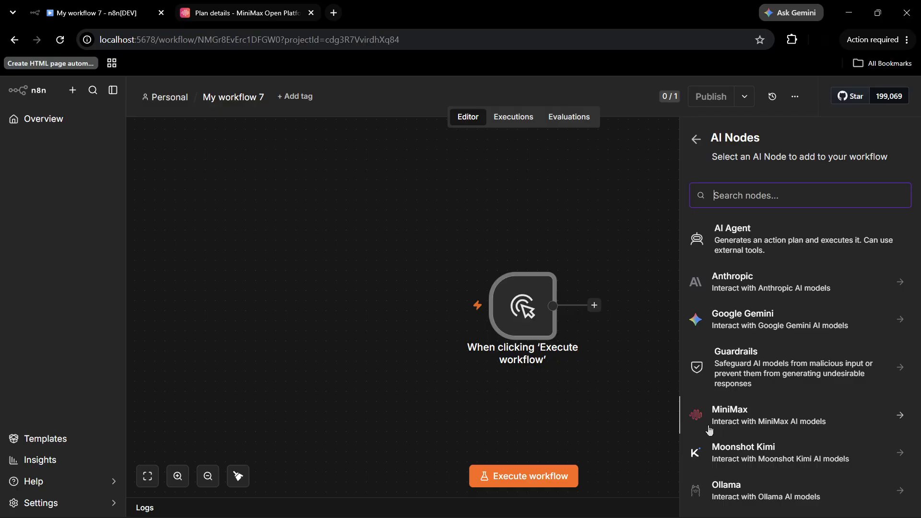
{"action": "left_click", "coordinate": [763, 424]}
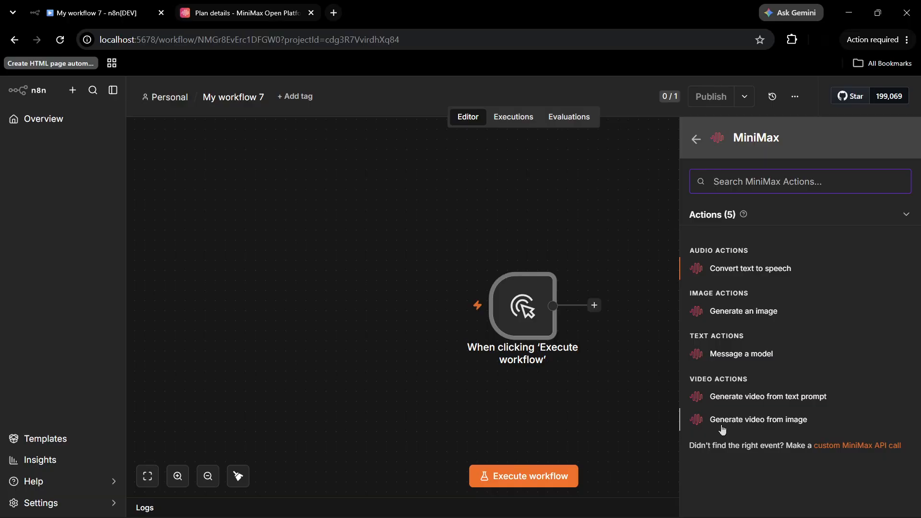
{"action": "left_click", "coordinate": [726, 359]}
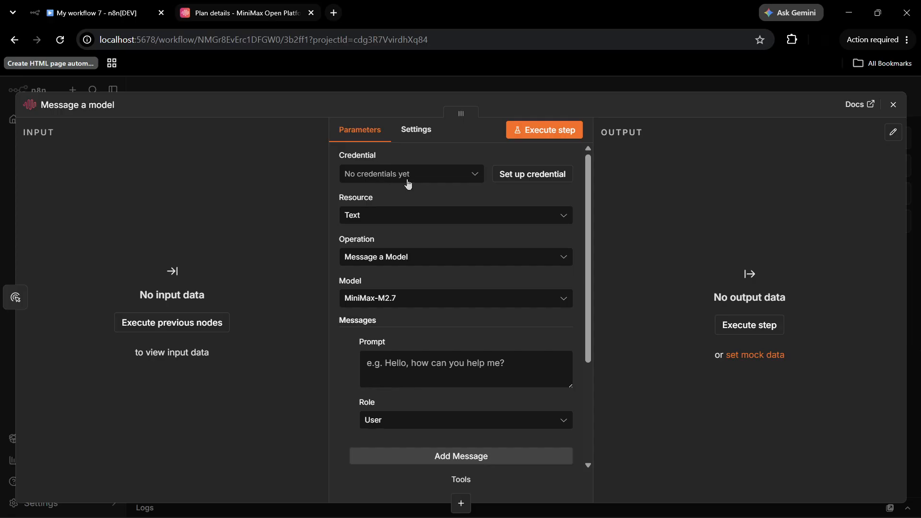
Start creating a new MiniMax credential for the Message a model node
{"action": "left_click", "coordinate": [448, 181]}
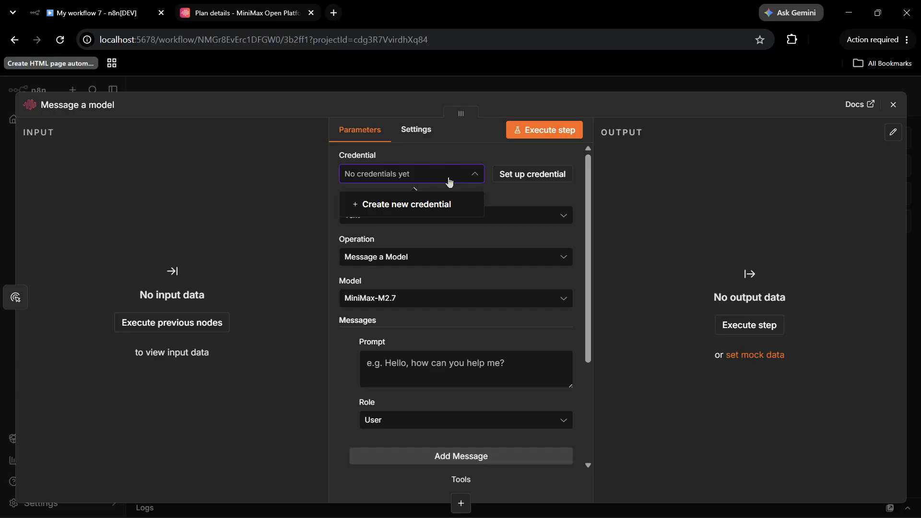
{"action": "left_click", "coordinate": [396, 213]}
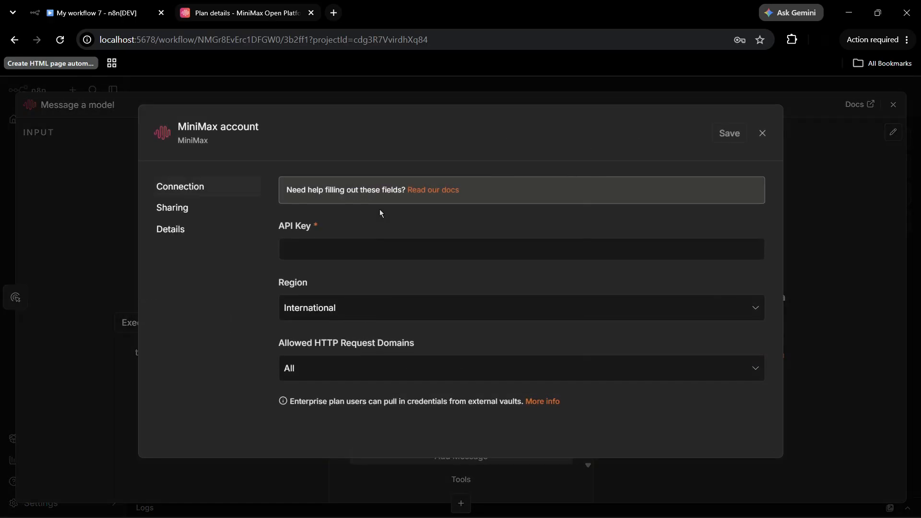
{"action": "left_click", "coordinate": [320, 250]}
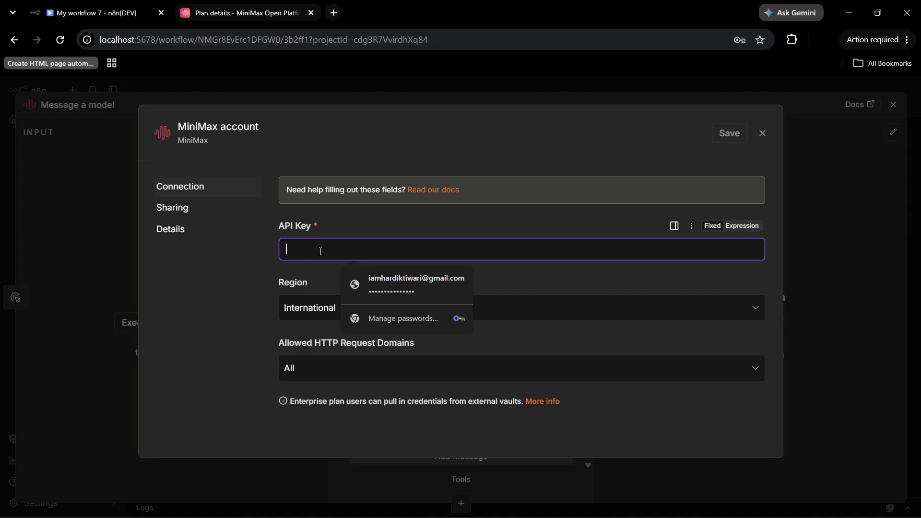
Copy the subscription key from the plan details in the MiniMax platform console
{"action": "left_click", "coordinate": [198, 4]}
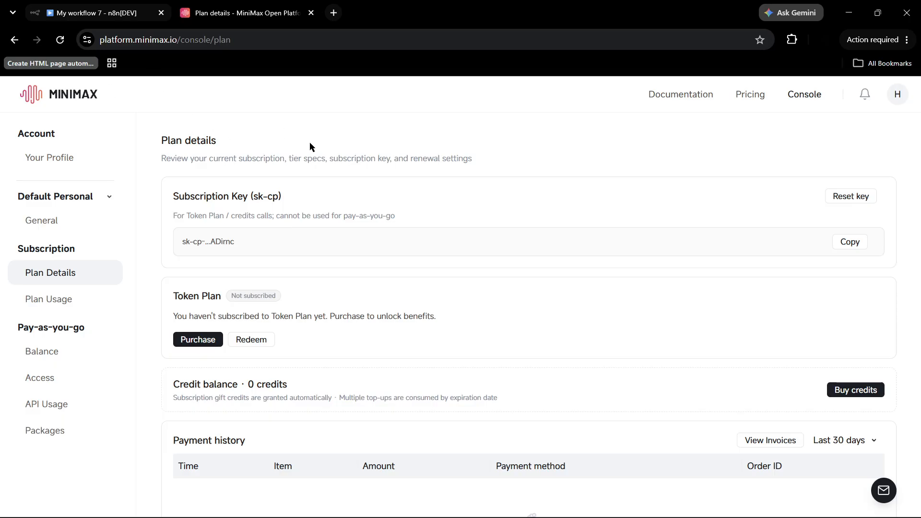
{"action": "left_click", "coordinate": [808, 99]}
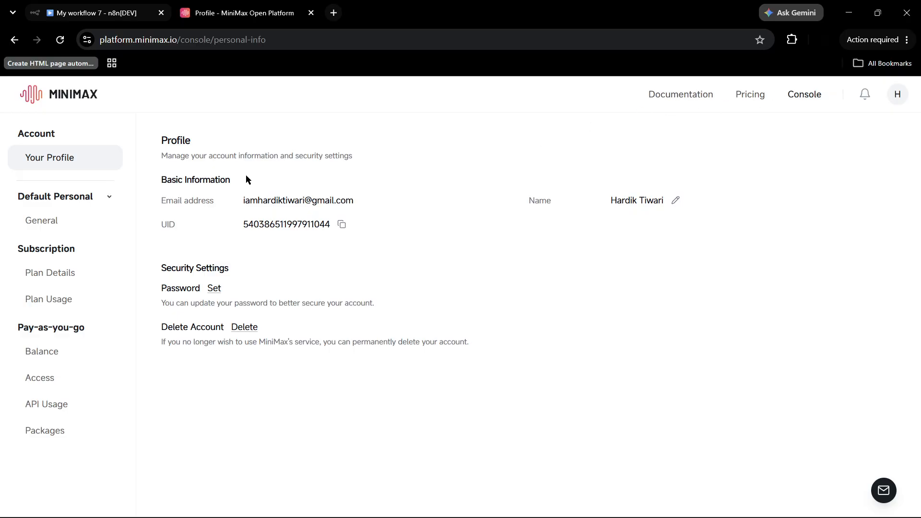
{"action": "left_click", "coordinate": [54, 278]}
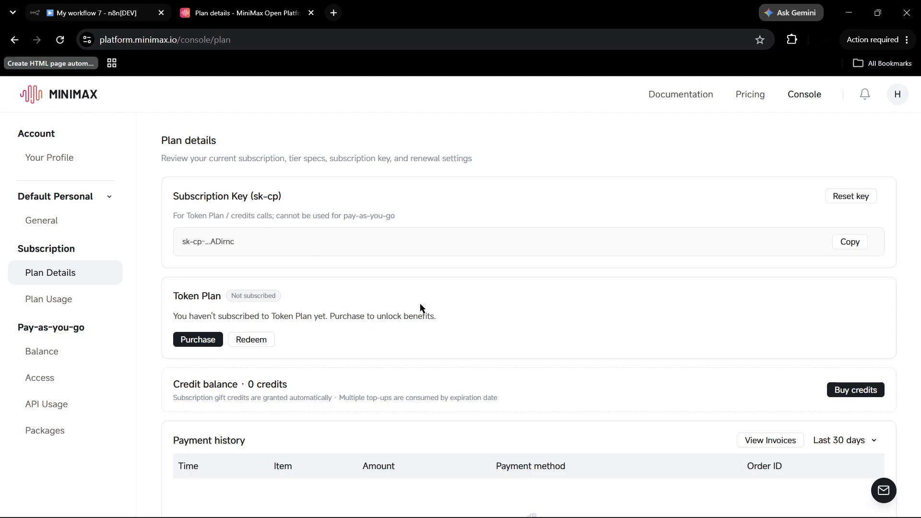
{"action": "left_click", "coordinate": [847, 242]}
Return to the MiniMax credential in n8n and paste the copied key as the API key
{"action": "left_click", "coordinate": [858, 5]}
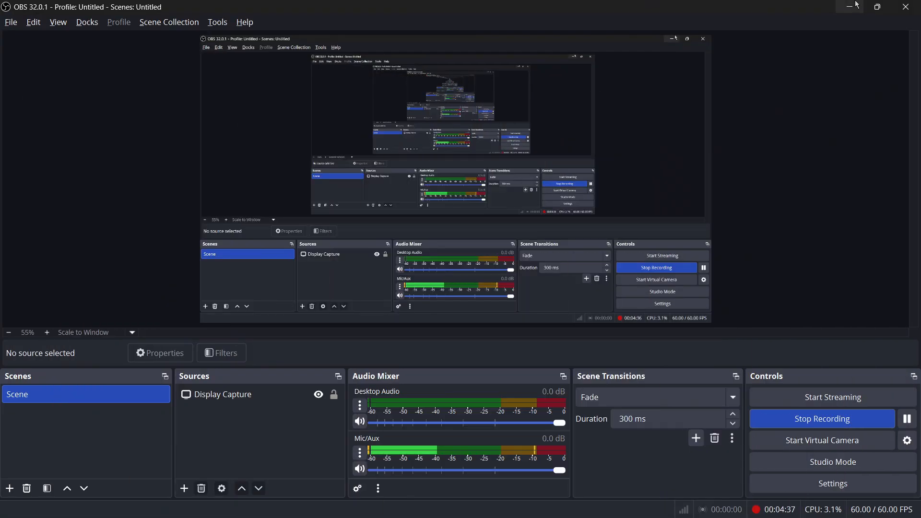
{"action": "key", "text": "alt+Tab"}
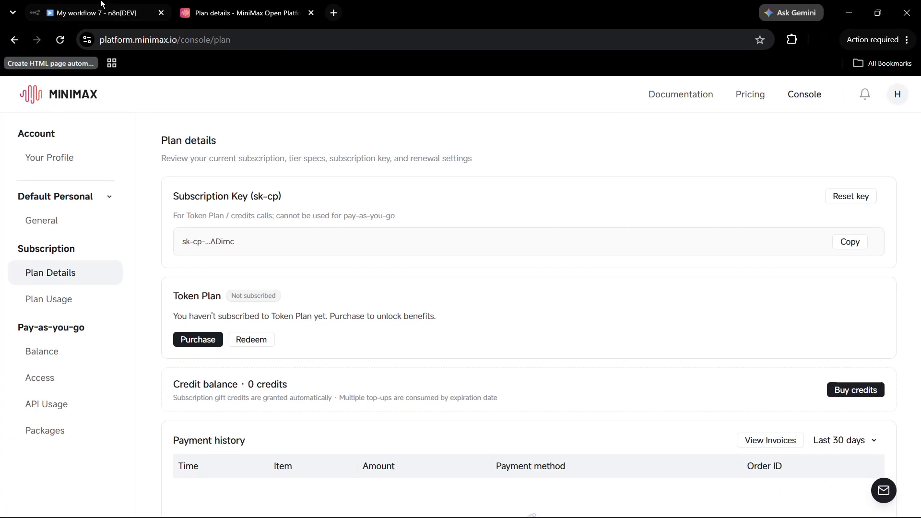
{"action": "key", "text": "alt+Tab"}
{"action": "left_click", "coordinate": [350, 255]}
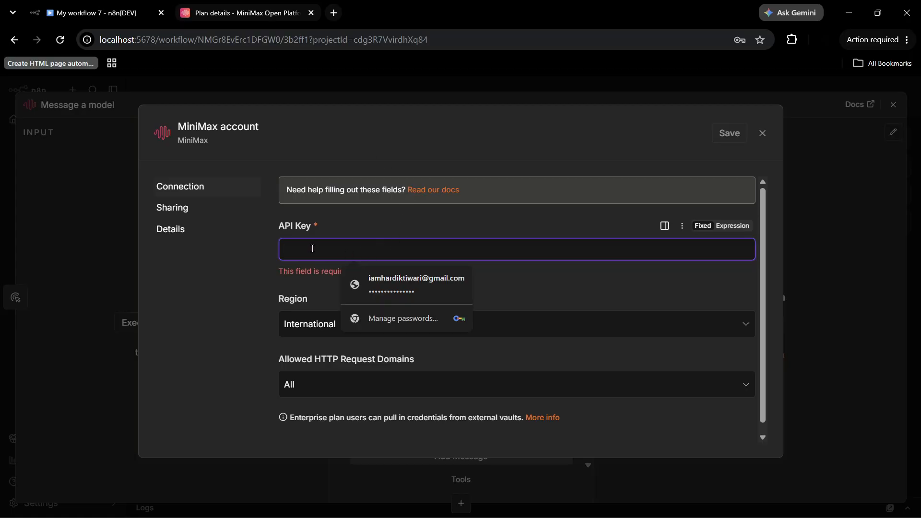
{"action": "key", "text": "ctrl+v"}
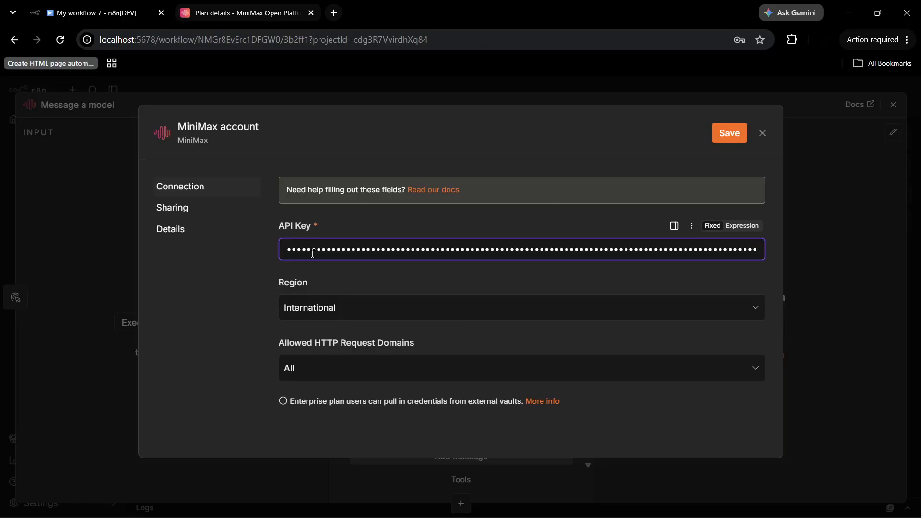
Save the MiniMax credential with region International and allowed HTTP request domains All, and accept the browser's saved-password update
{"action": "left_click", "coordinate": [352, 318]}
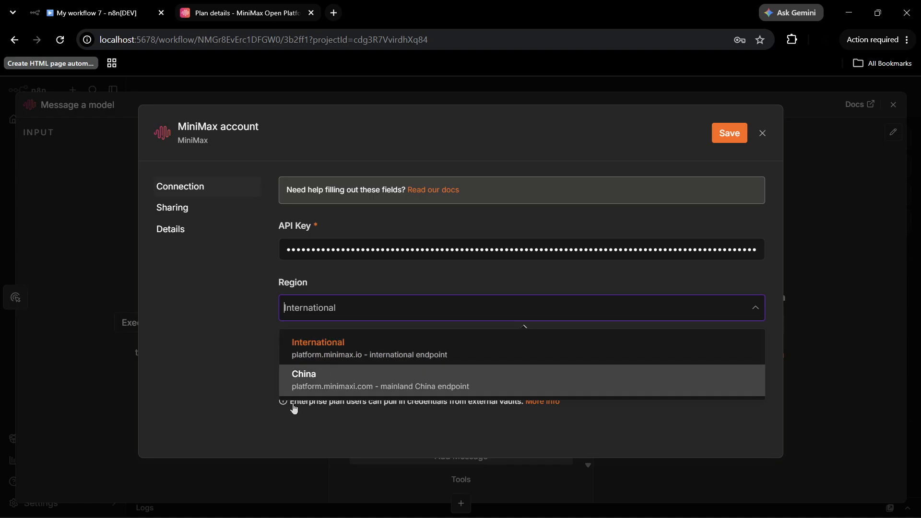
{"action": "left_click", "coordinate": [336, 346]}
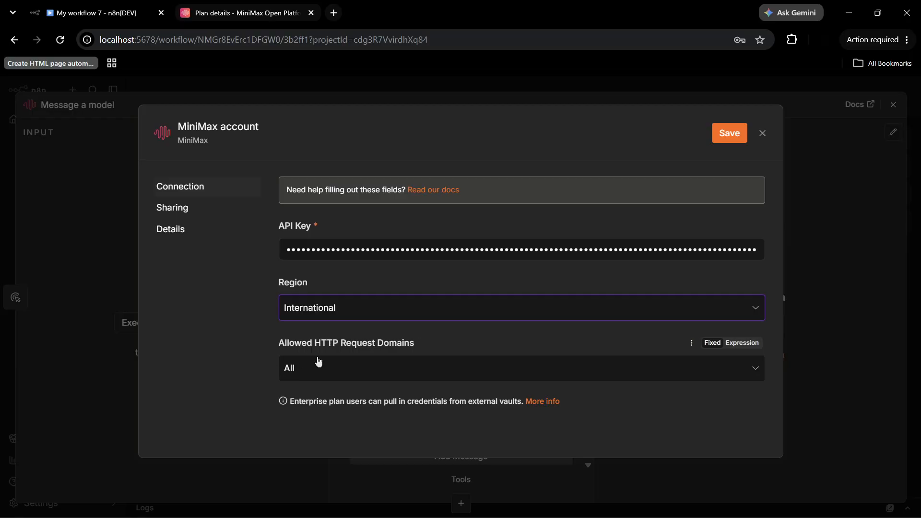
{"action": "left_click", "coordinate": [372, 368]}
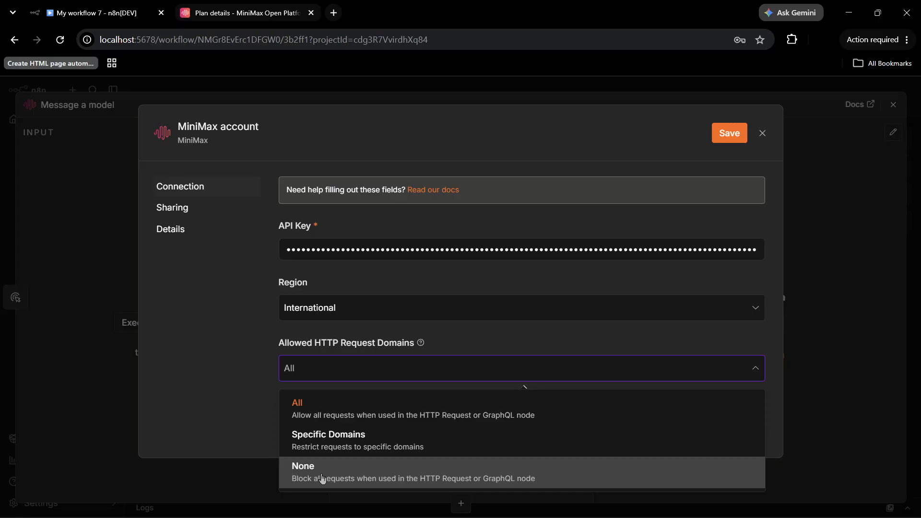
{"action": "left_click", "coordinate": [317, 406]}
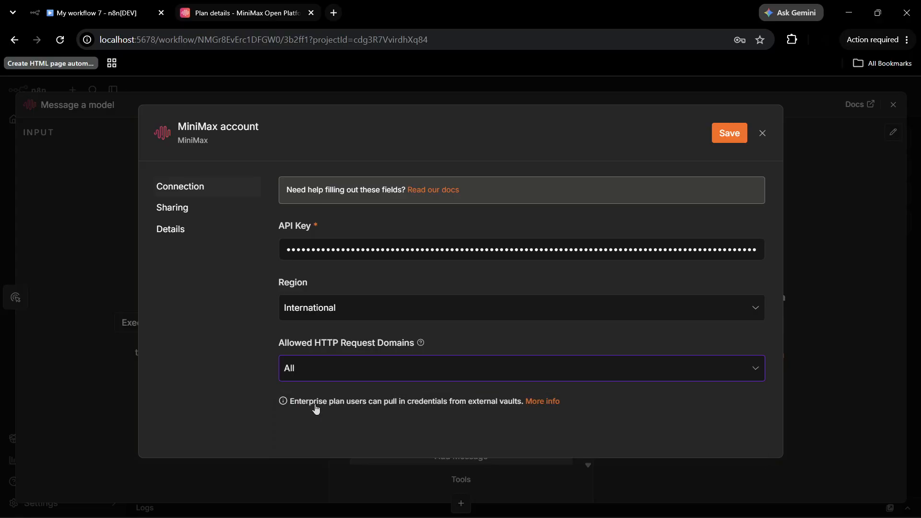
{"action": "left_click", "coordinate": [729, 139]}
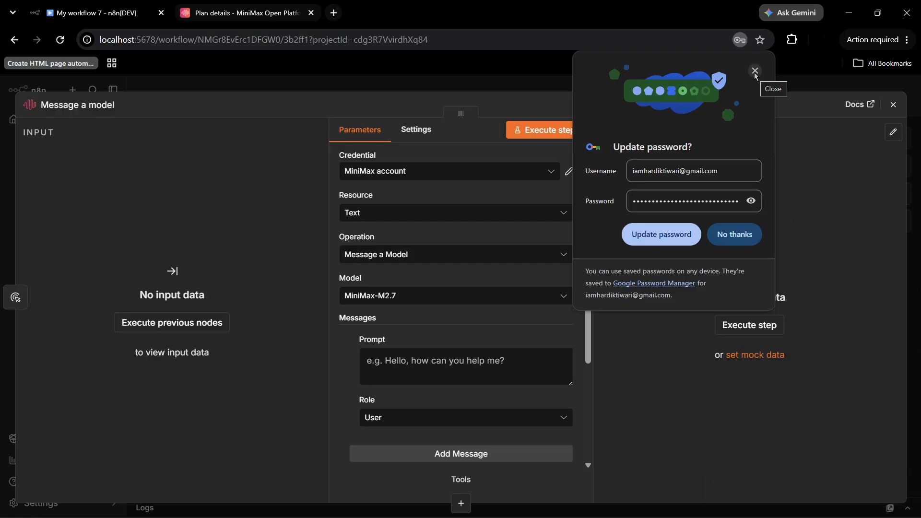
{"action": "left_click", "coordinate": [646, 240]}
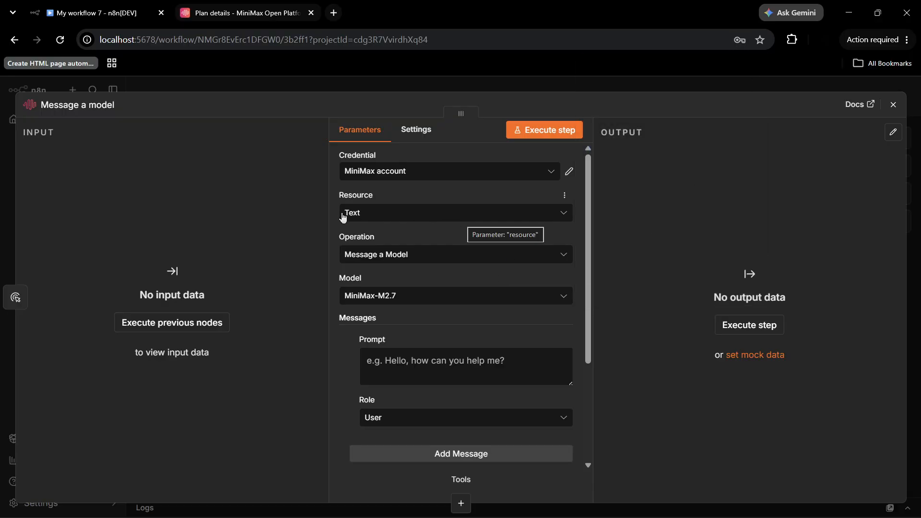
Configure the node with resource Text, operation Message a Model and model MiniMax-M2.1-Highspeed
{"action": "left_click", "coordinate": [386, 218]}
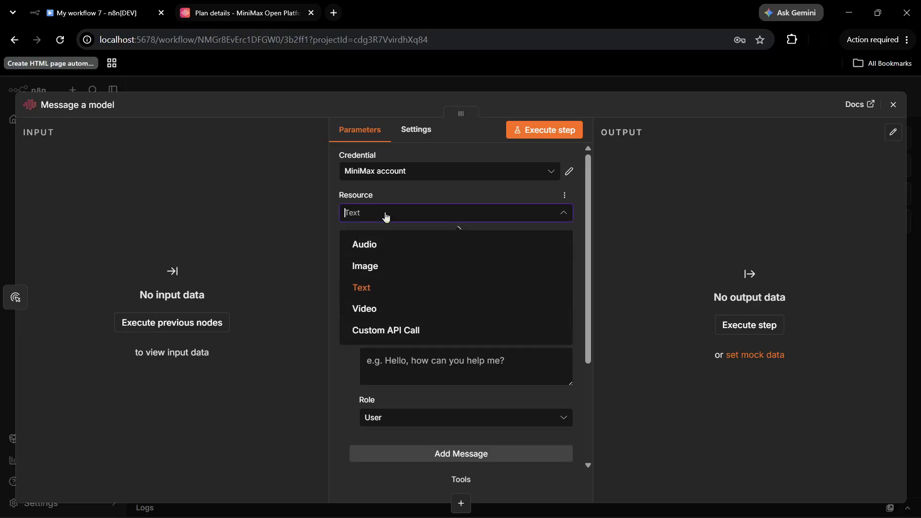
{"action": "left_click", "coordinate": [409, 289]}
{"action": "left_click", "coordinate": [411, 254]}
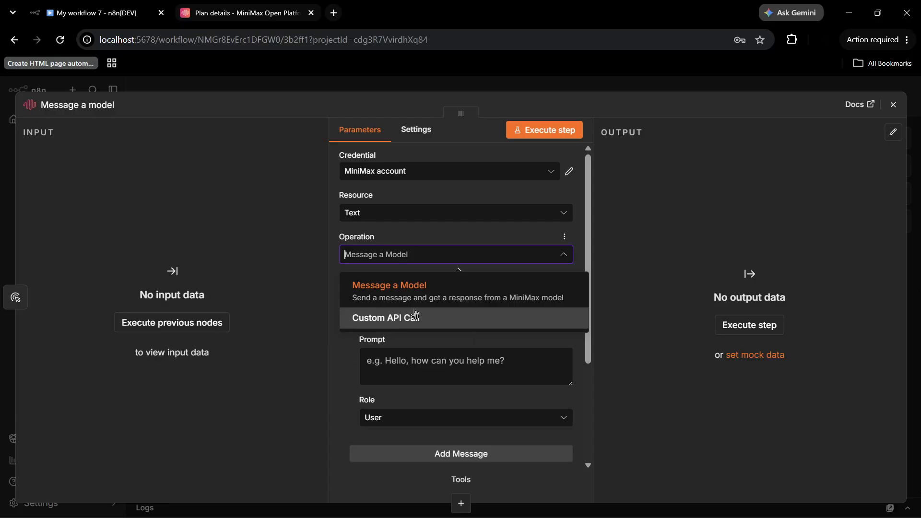
{"action": "left_click", "coordinate": [428, 301]}
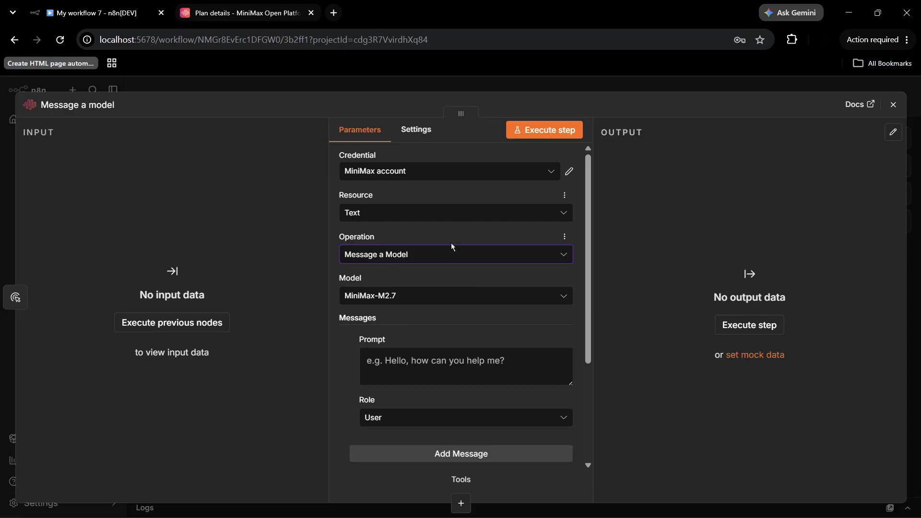
{"action": "left_click", "coordinate": [547, 300]}
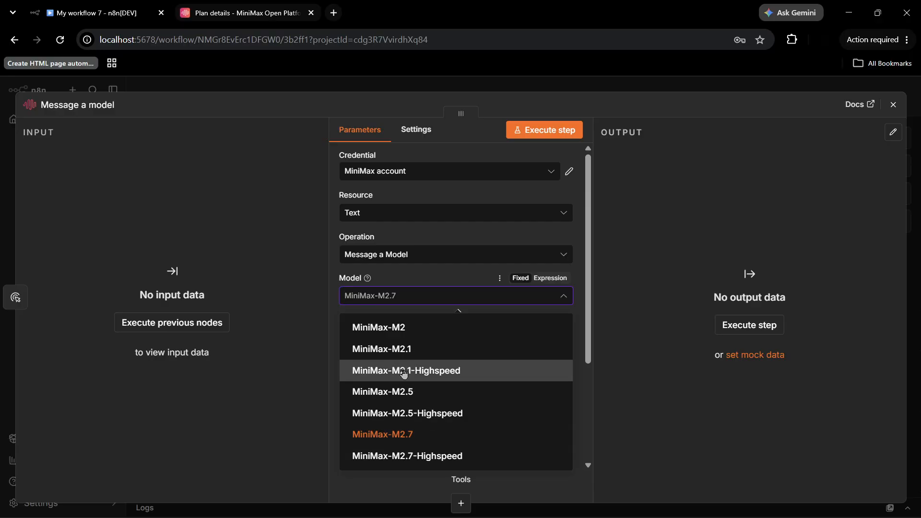
{"action": "left_click", "coordinate": [373, 369]}
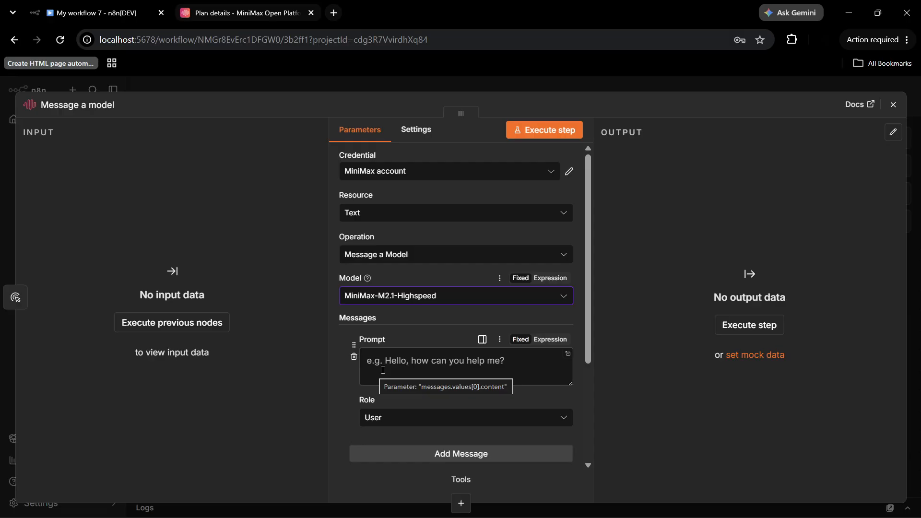
Enter the message prompt "Hello who are you and how are you?" and choose User as its role
{"action": "left_click", "coordinate": [383, 370]}
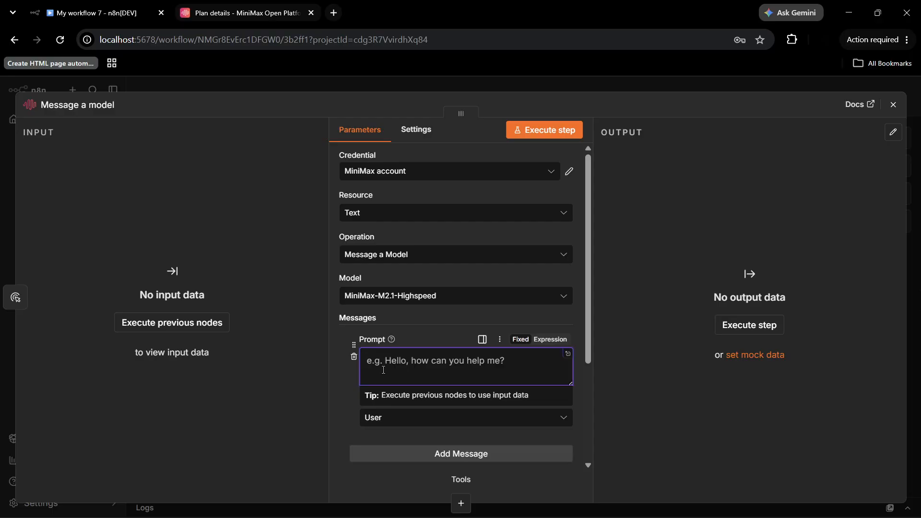
{"action": "type", "text": "Hello "}
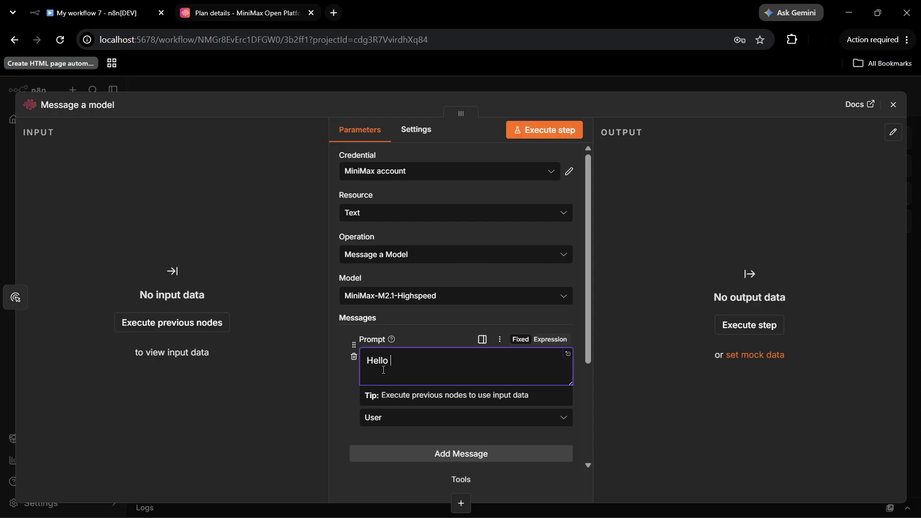
{"action": "type", "text": "who are you and how are you?"}
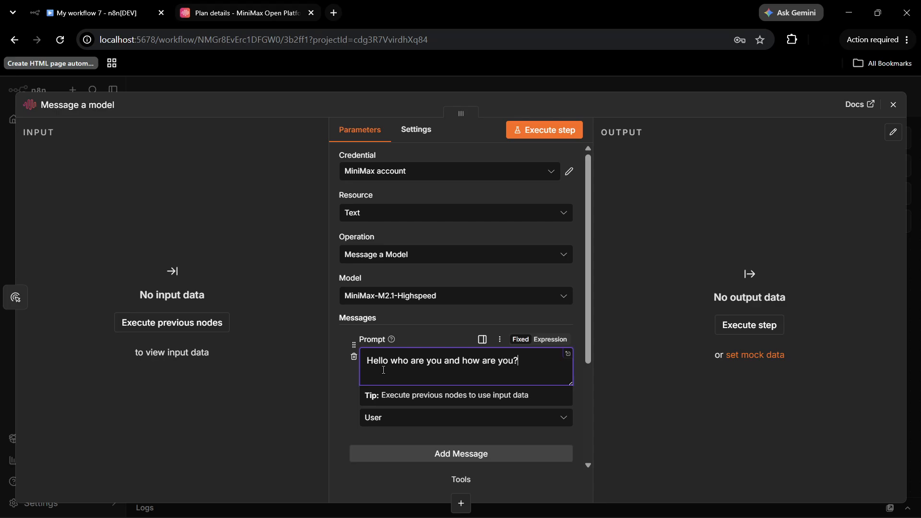
{"action": "left_click", "coordinate": [419, 317]}
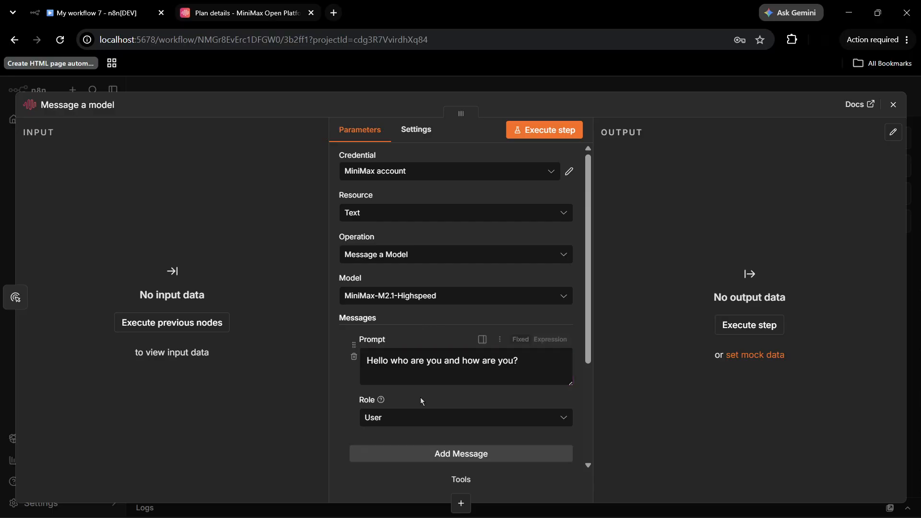
{"action": "scroll", "coordinate": [425, 402], "scroll_direction": "down", "scroll_amount": 3}
{"action": "left_click", "coordinate": [425, 311]}
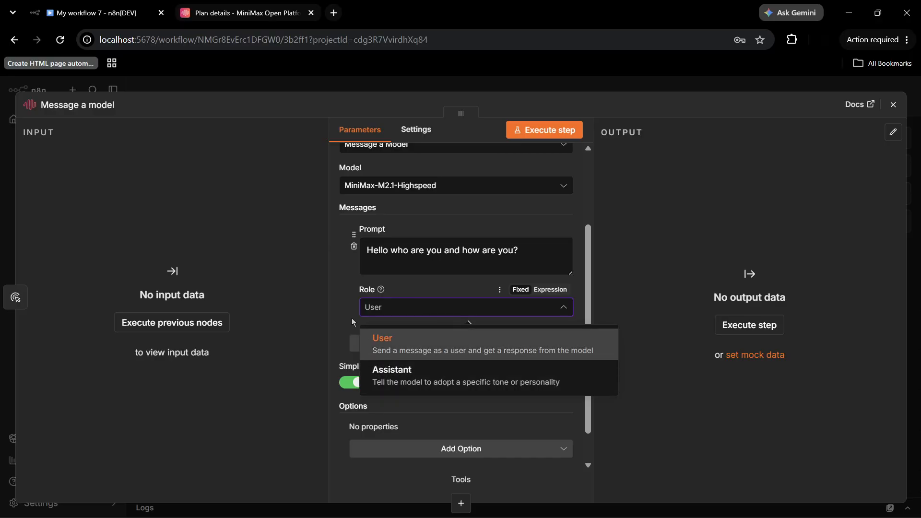
{"action": "left_click", "coordinate": [382, 344]}
{"action": "scroll", "coordinate": [360, 328], "scroll_direction": "down", "scroll_amount": 1}
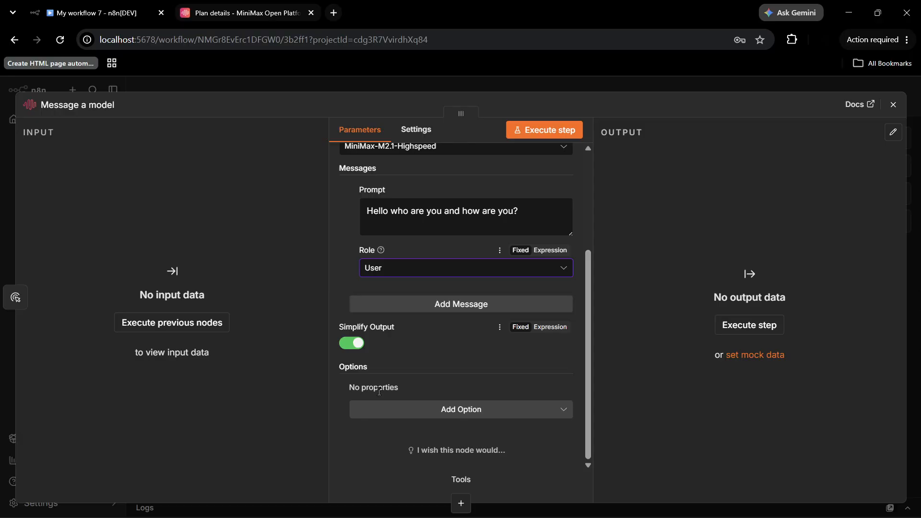
Review the additional options available for the Message a model node without adding any
{"action": "left_click", "coordinate": [434, 421]}
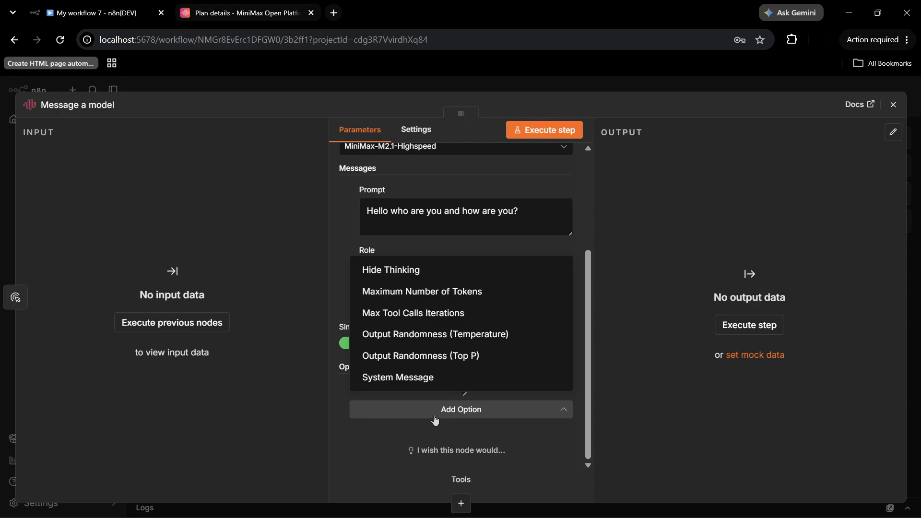
{"action": "left_click", "coordinate": [394, 424]}
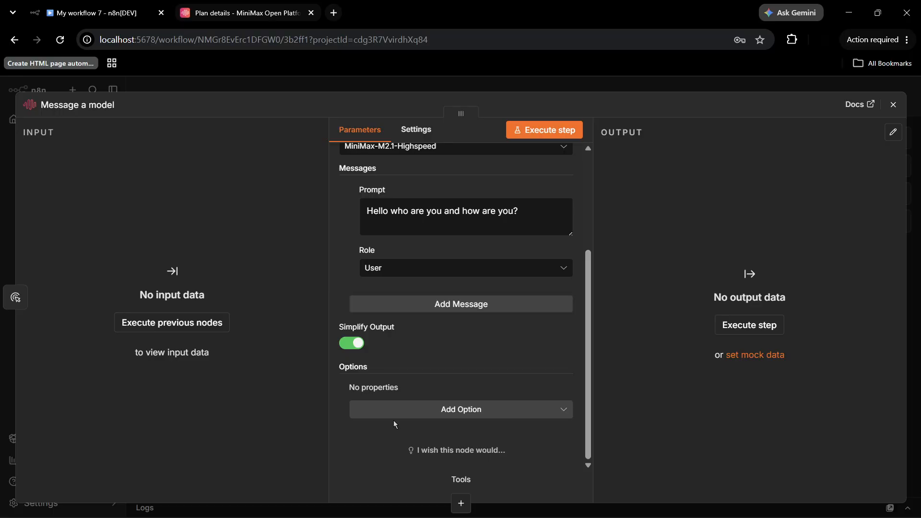
{"action": "left_click", "coordinate": [399, 417]}
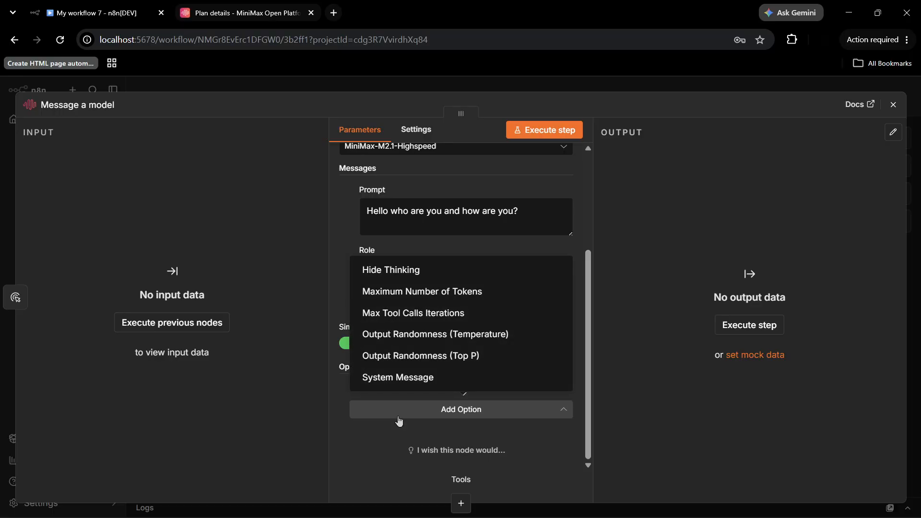
{"action": "left_click", "coordinate": [655, 266]}
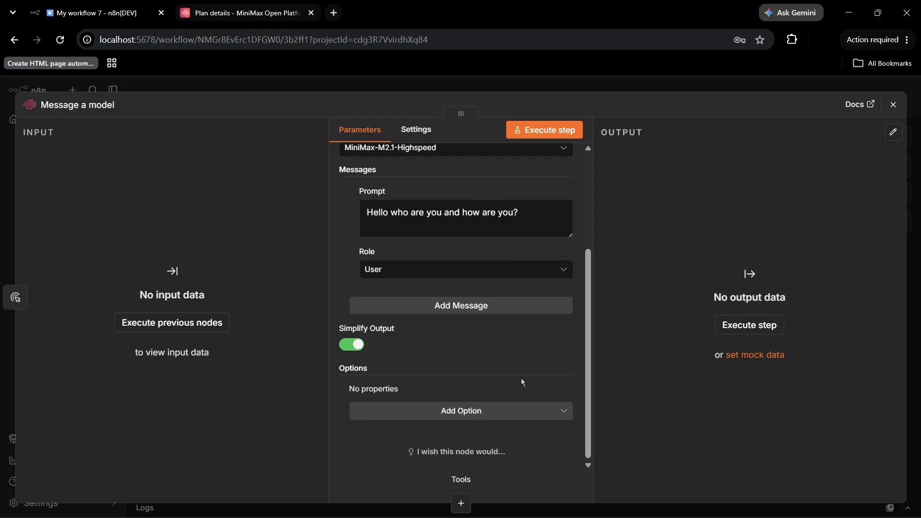
Close the Message a model node's settings and execute the workflow
{"action": "scroll", "coordinate": [521, 378], "scroll_direction": "up", "scroll_amount": 3}
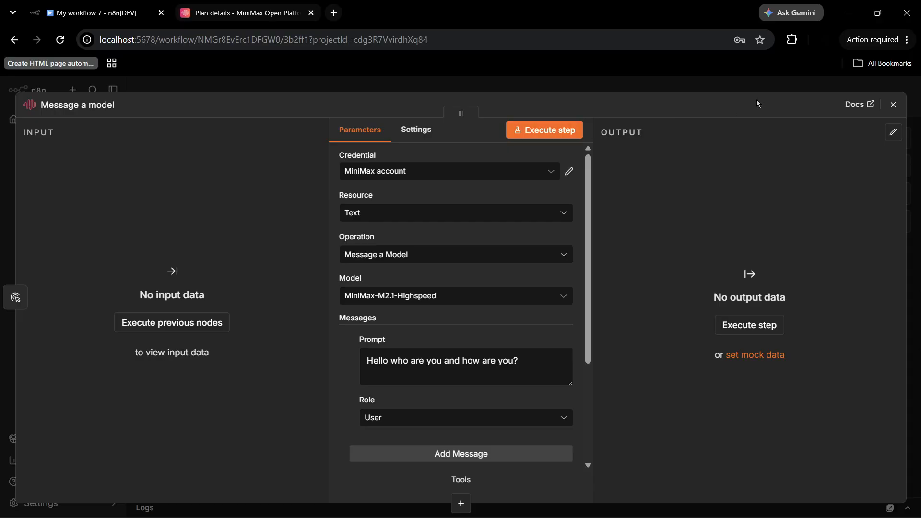
{"action": "left_click", "coordinate": [894, 105]}
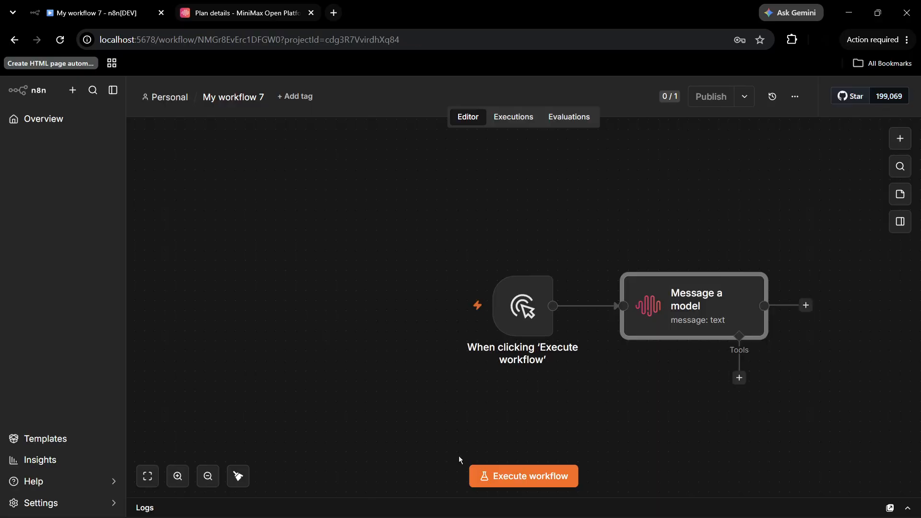
{"action": "left_click", "coordinate": [495, 478]}
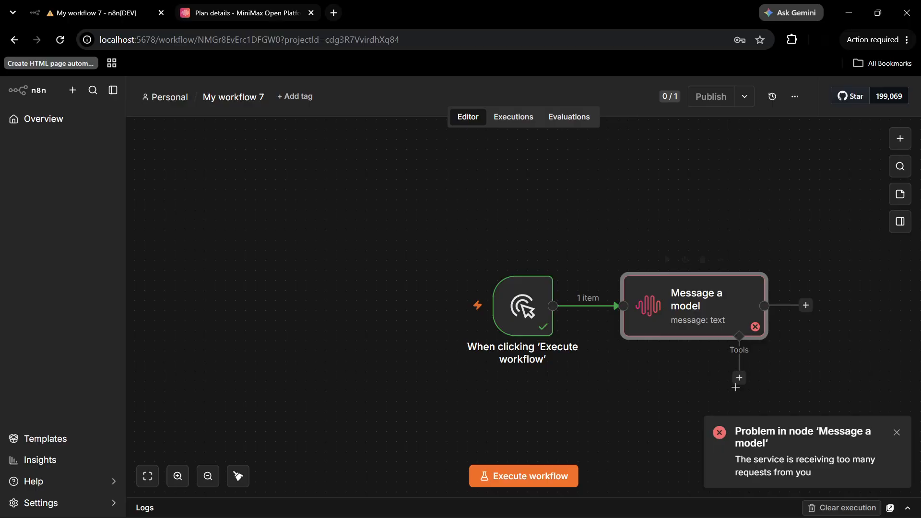
Open the Message a model node and examine the error description in its output
{"action": "mouse_move", "coordinate": [686, 312]}
{"action": "double_click", "coordinate": [687, 311]}
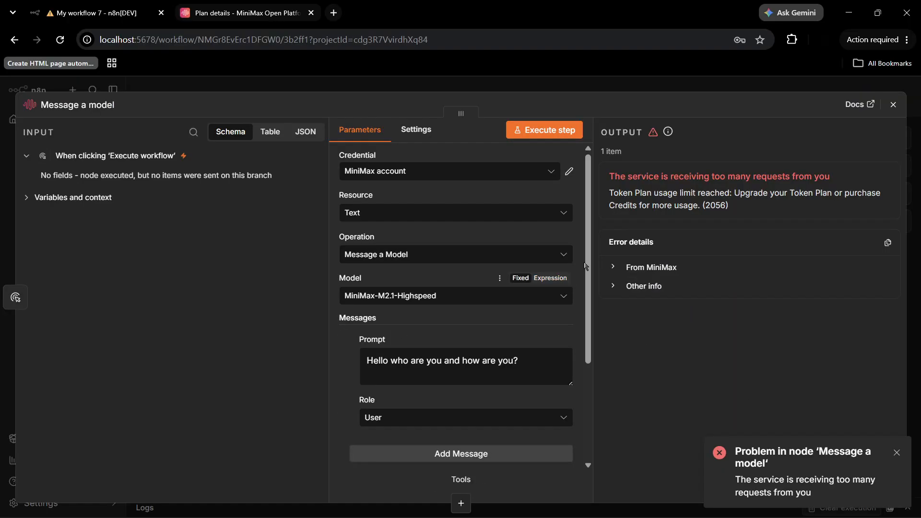
{"action": "left_click_drag", "start_coordinate": [611, 190], "coordinate": [794, 207]}
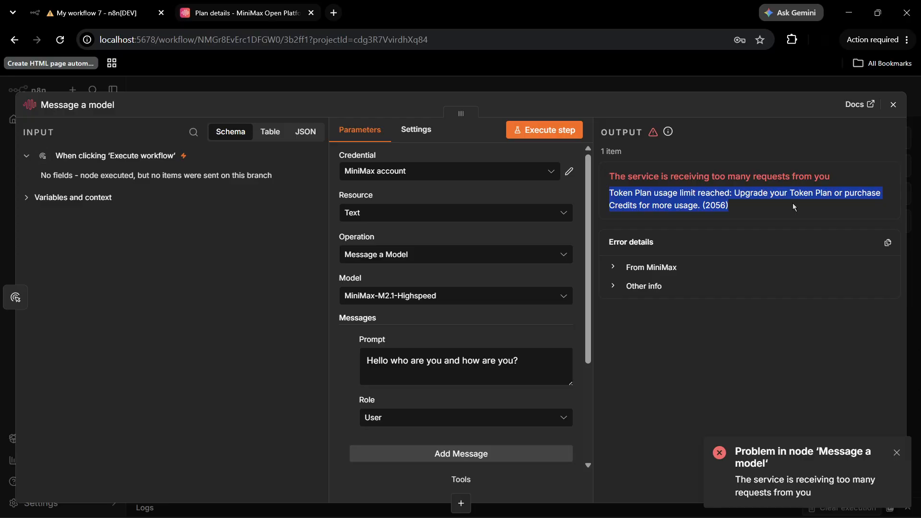
Switch to the MiniMax console, check Plan Usage and view the credit top-up packages without buying any
{"action": "left_click", "coordinate": [219, 12]}
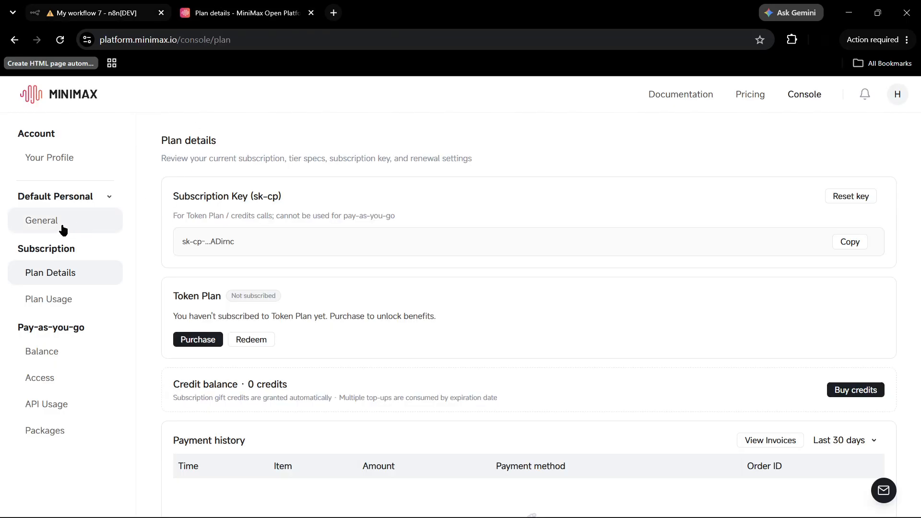
{"action": "left_click", "coordinate": [67, 300]}
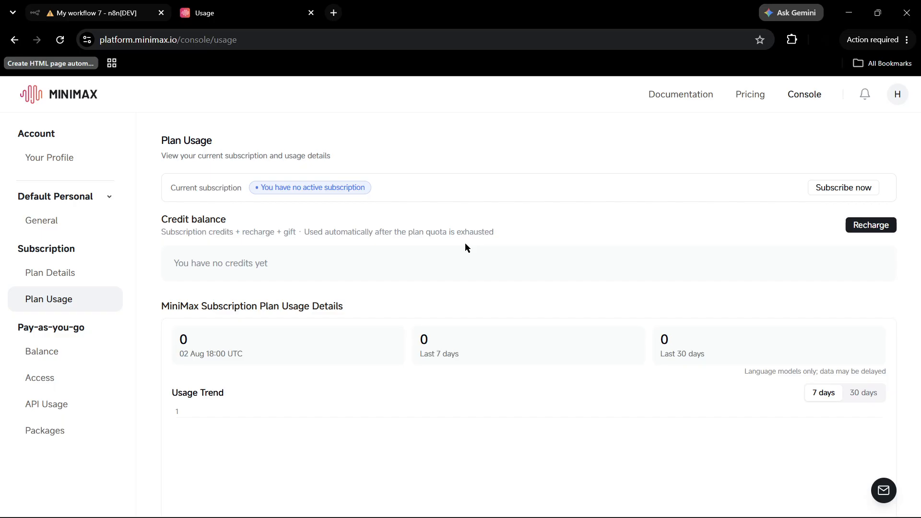
{"action": "left_click", "coordinate": [861, 226]}
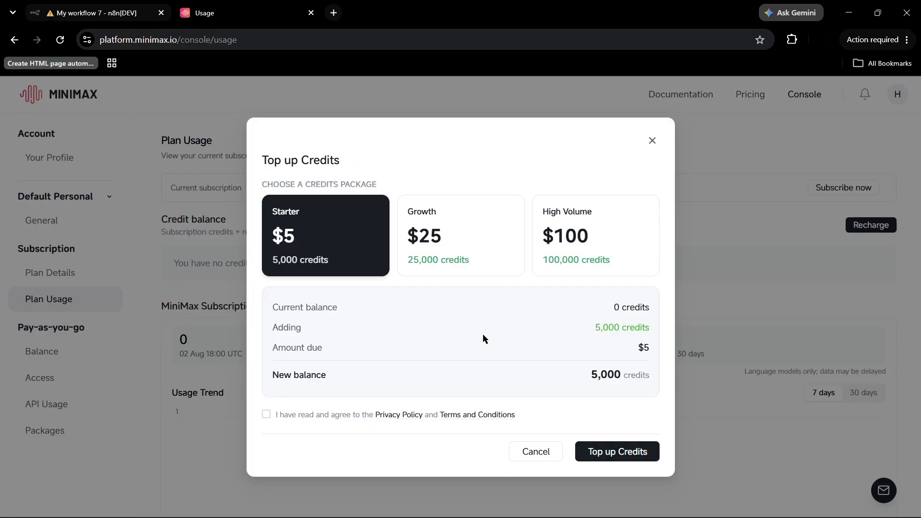
{"action": "left_click", "coordinate": [533, 450]}
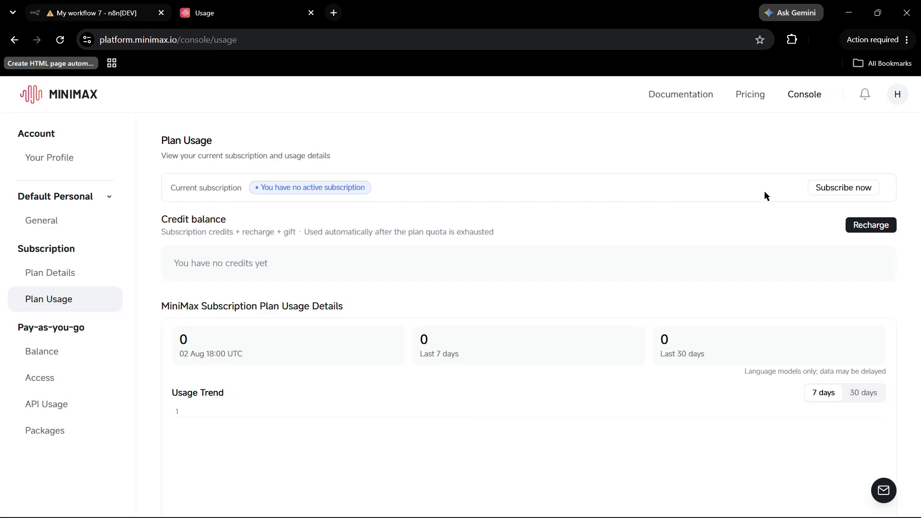
Open the subscription page from Plan Usage and review the yearly Token Plan tiers and their prices
{"action": "left_click", "coordinate": [822, 188]}
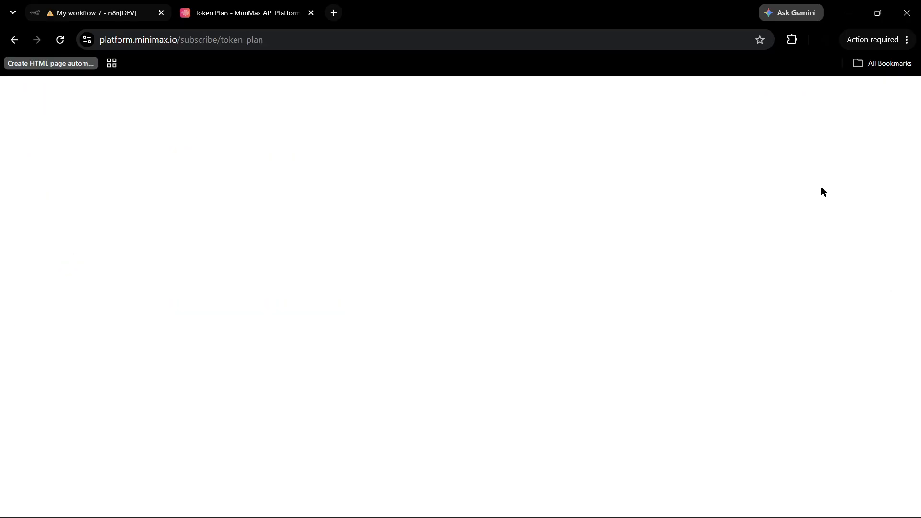
{"action": "scroll", "coordinate": [512, 362], "scroll_direction": "down", "scroll_amount": 1}
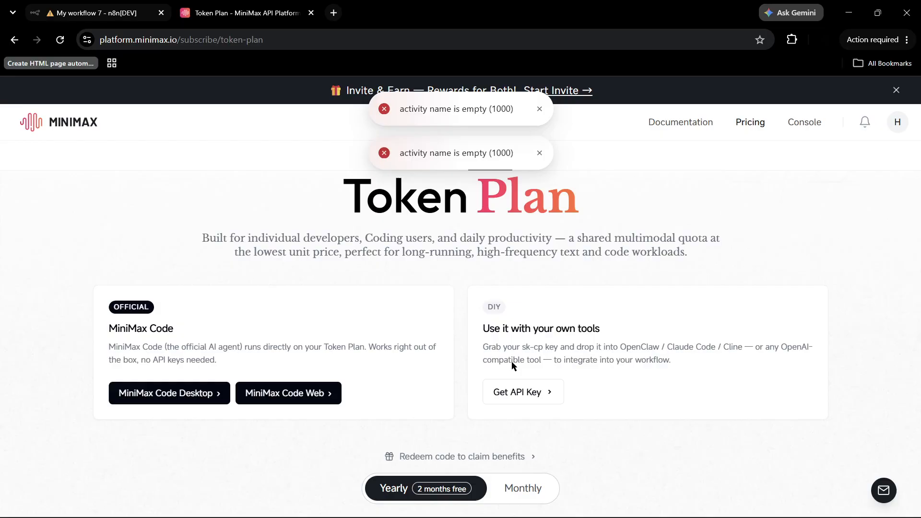
{"action": "scroll", "coordinate": [512, 363], "scroll_direction": "down", "scroll_amount": 10}
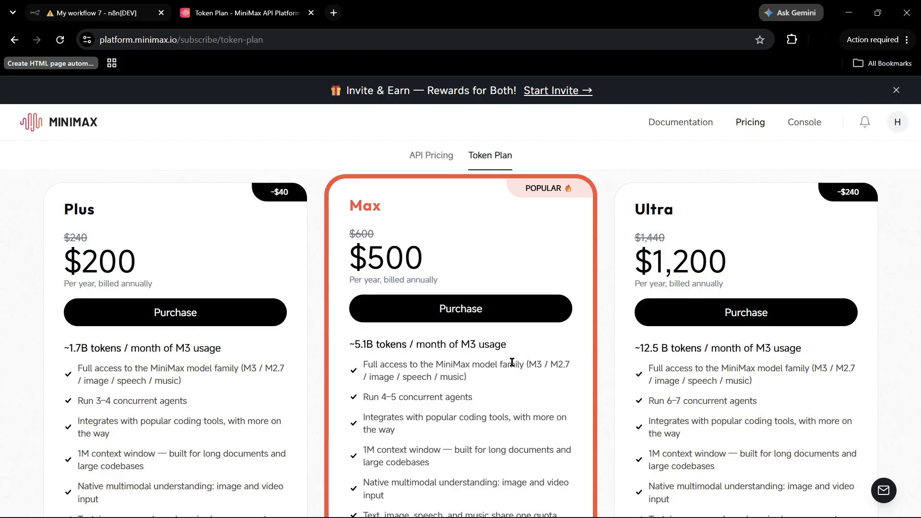
Review the pay-as-you-go API pricing for the MiniMax language and video models
{"action": "left_click", "coordinate": [424, 156]}
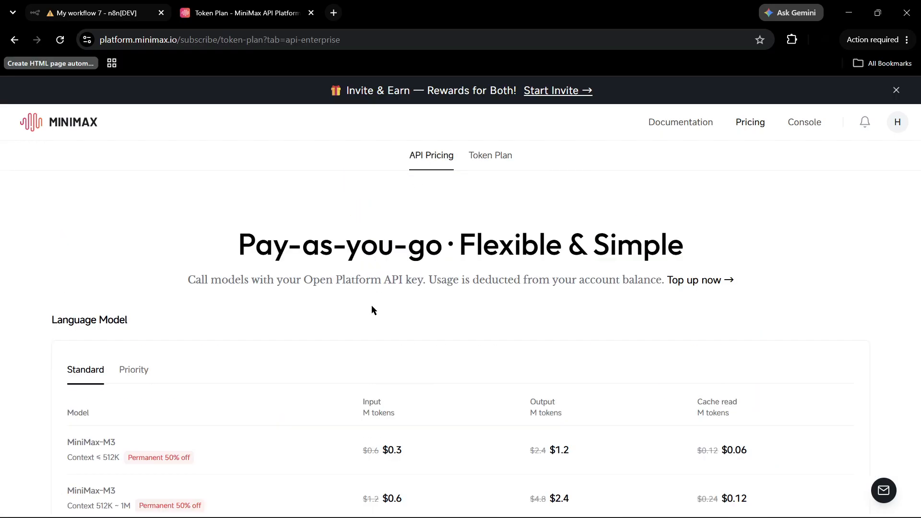
{"action": "scroll", "coordinate": [372, 309], "scroll_direction": "down", "scroll_amount": 4}
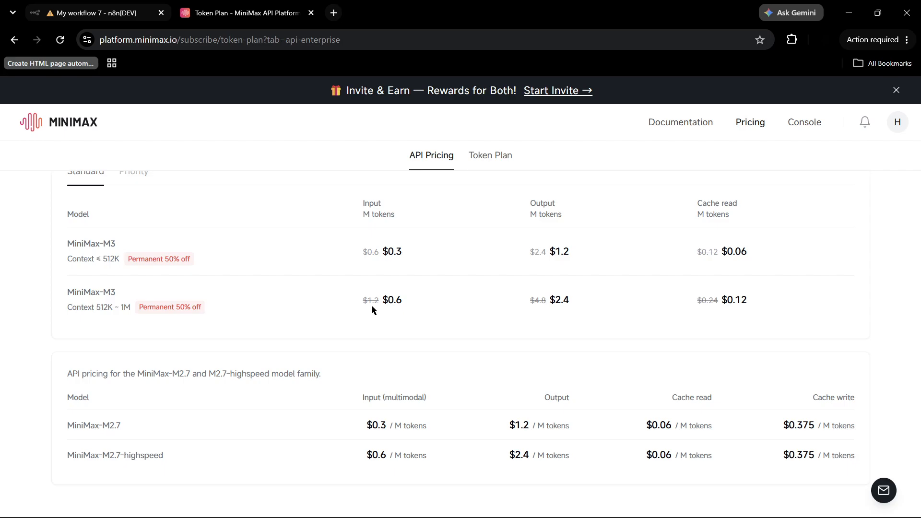
{"action": "scroll", "coordinate": [373, 309], "scroll_direction": "up", "scroll_amount": 1}
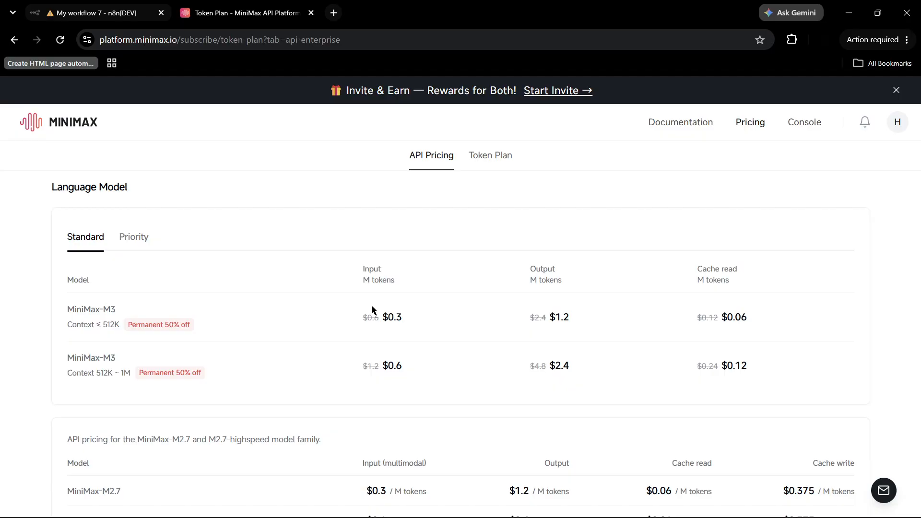
{"action": "scroll", "coordinate": [185, 319], "scroll_direction": "down", "scroll_amount": 15}
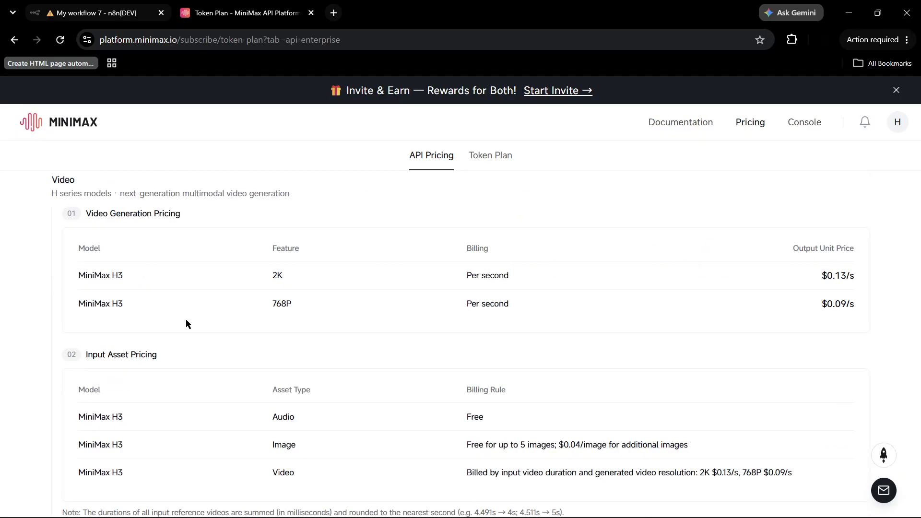
Return to the n8n workflow and close the Message a model node's settings
{"action": "left_click", "coordinate": [83, 5]}
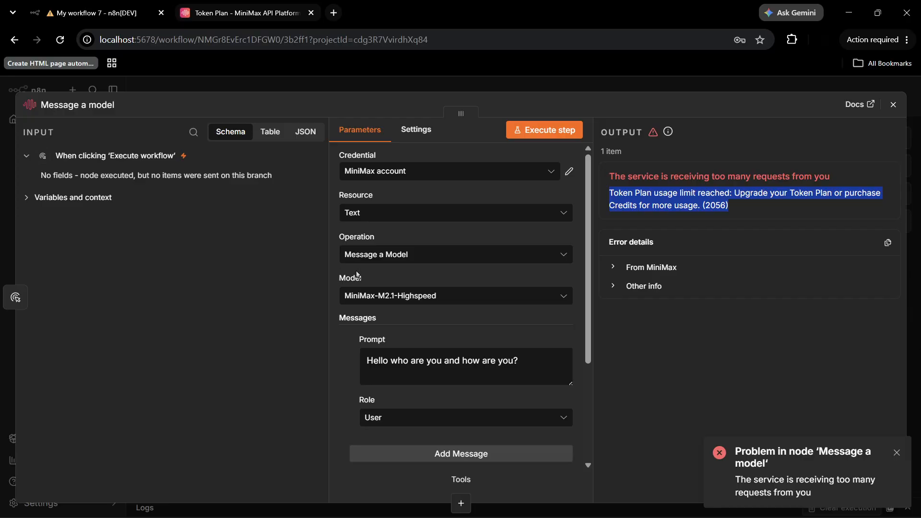
{"action": "left_click", "coordinate": [893, 105]}
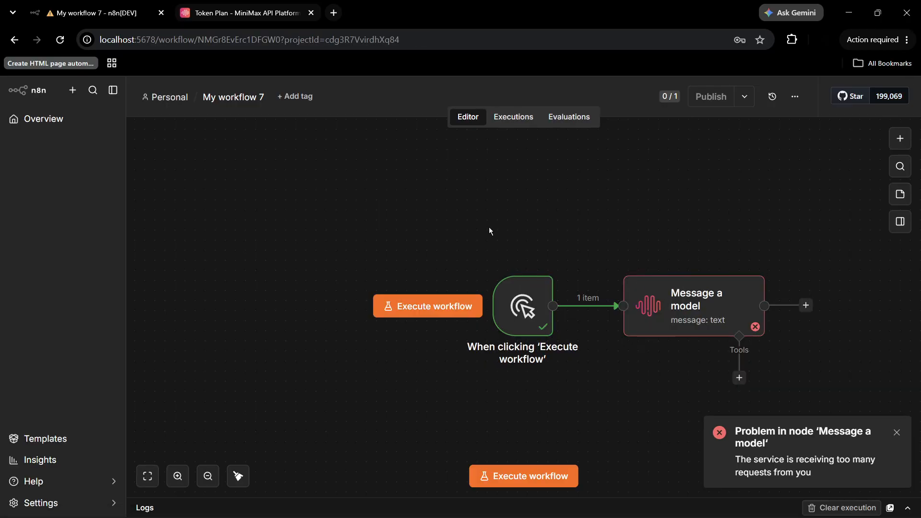
{"action": "key", "text": "alt+Tab"}
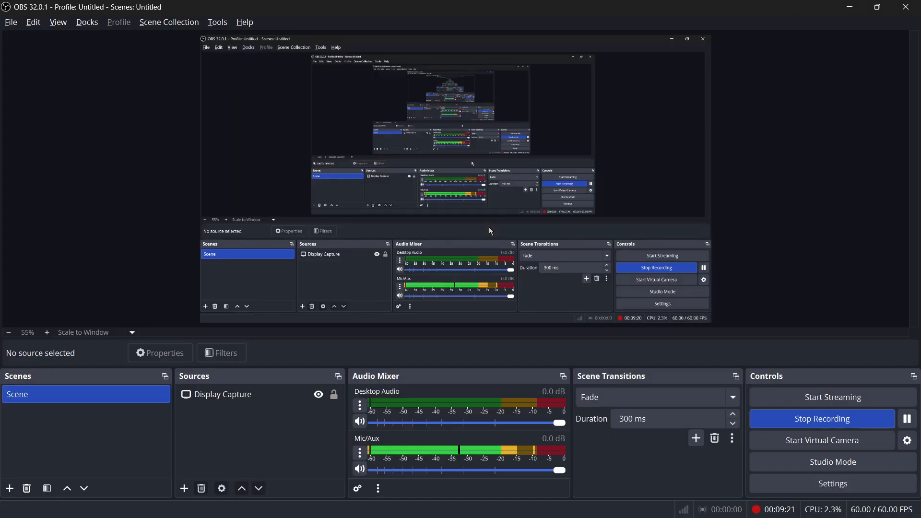